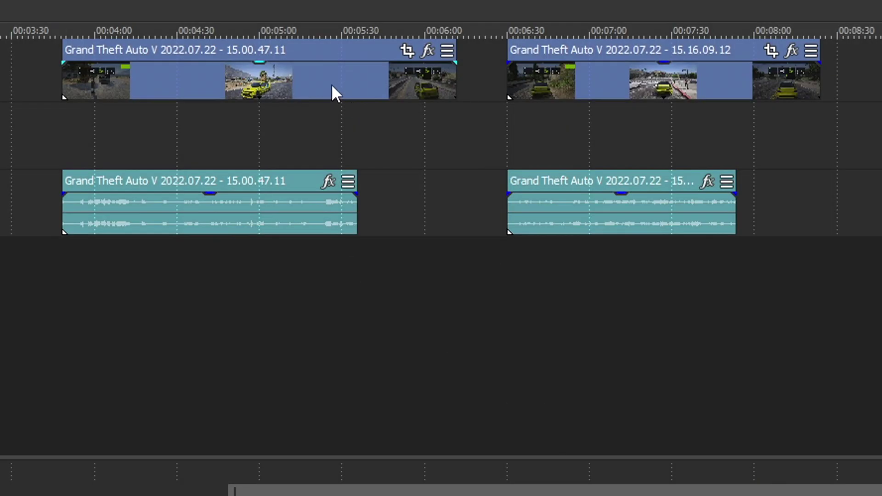
Step: Select the first GTA V clip on the VEGAS Pro timeline, then bring up the GeForce Experience overlay
{"action": "left_click", "coordinate": [332, 84]}
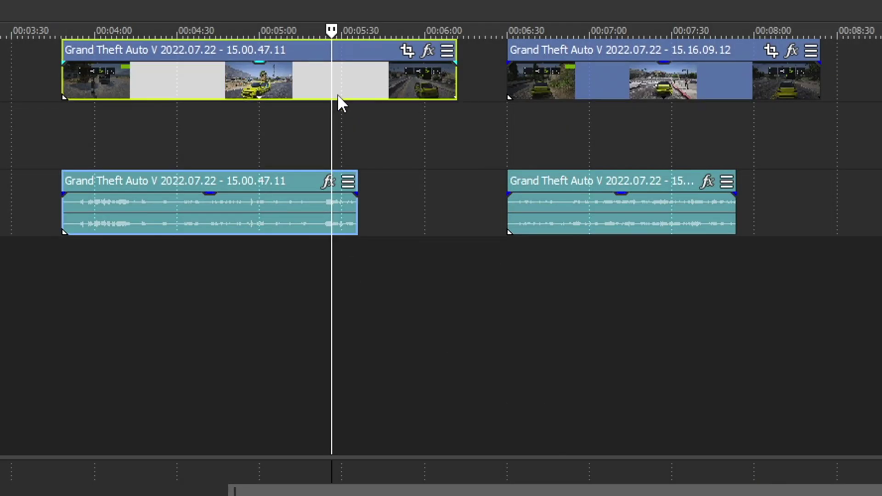
{"action": "scroll", "coordinate": [351, 112], "scroll_direction": "up", "scroll_amount": 1}
{"action": "scroll", "coordinate": [360, 121], "scroll_direction": "up", "scroll_amount": 1}
{"action": "scroll", "coordinate": [364, 131], "scroll_direction": "down", "scroll_amount": 1}
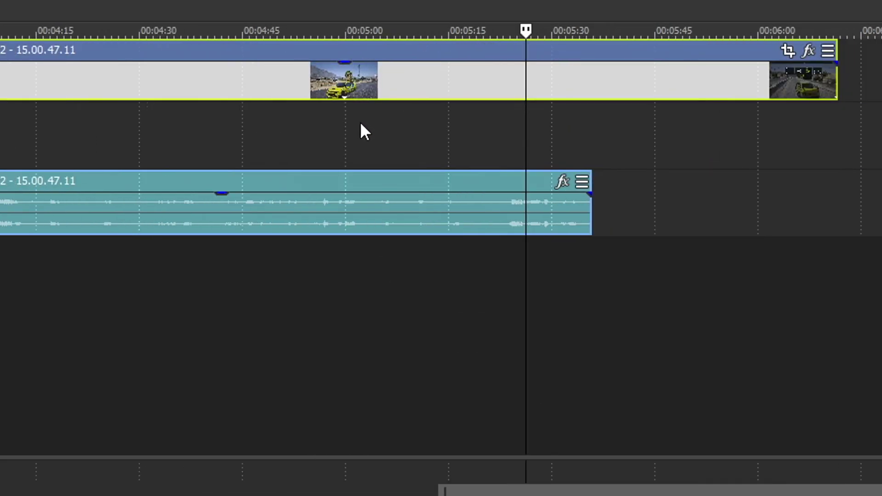
{"action": "scroll", "coordinate": [364, 131], "scroll_direction": "down", "scroll_amount": 1}
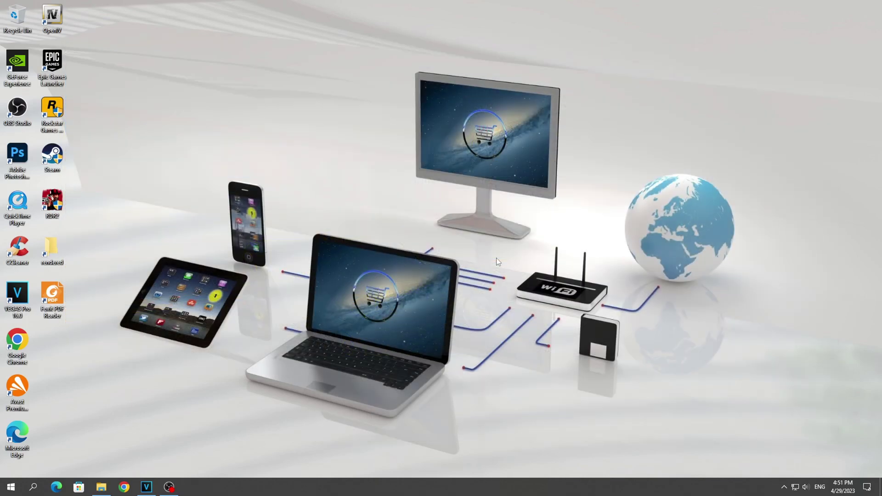
{"action": "key", "text": "alt+z"}
Step: In the video capture settings, try several bit rates and settle on 50 Mbps
{"action": "left_click", "coordinate": [497, 159]}
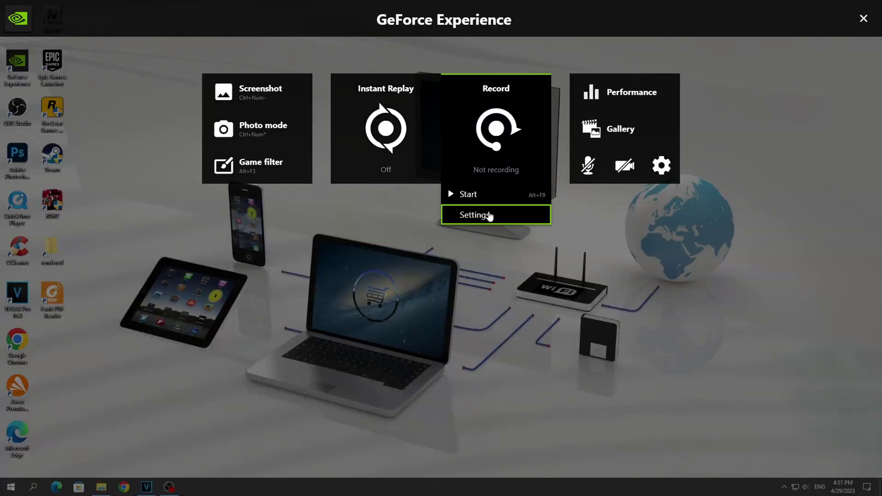
{"action": "left_click", "coordinate": [488, 217]}
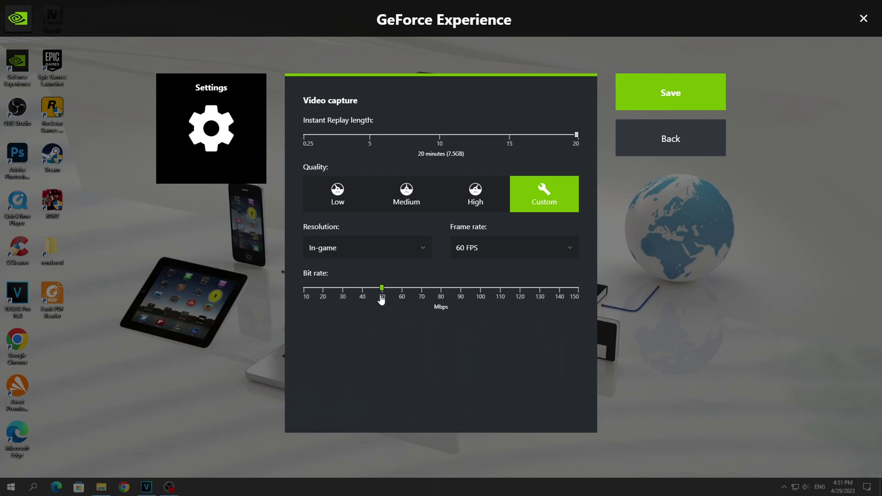
{"action": "mouse_move", "coordinate": [382, 291]}
{"action": "left_mouse_down"}
{"action": "mouse_move", "coordinate": [363, 291]}
{"action": "mouse_move", "coordinate": [441, 293]}
{"action": "left_mouse_up"}
{"action": "left_click_drag", "start_coordinate": [441, 289], "coordinate": [381, 289]}
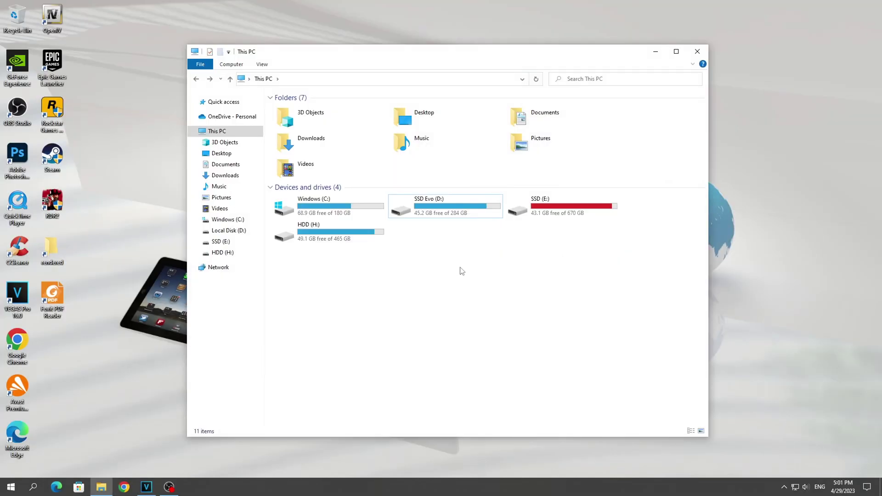
Step: Compare the HDD (H:), SSD (E:) and SSD Evo (D:) drives in This PC
{"action": "left_click", "coordinate": [348, 243]}
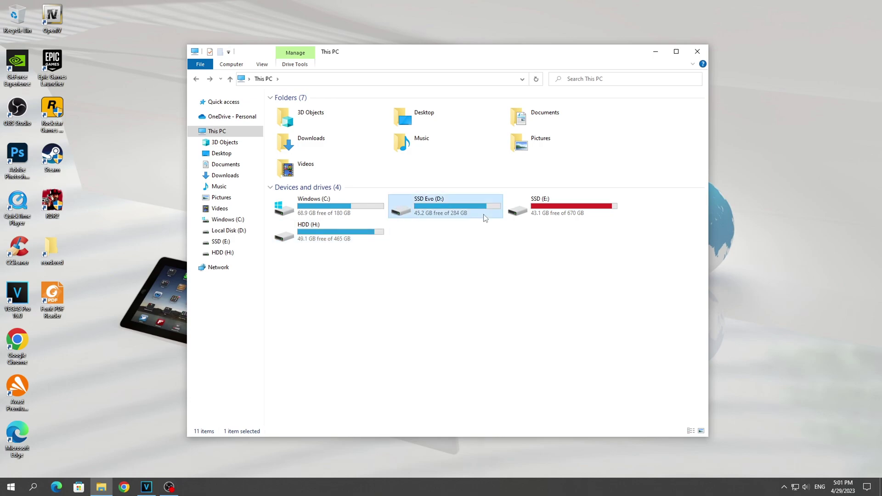
{"action": "left_click", "coordinate": [354, 257]}
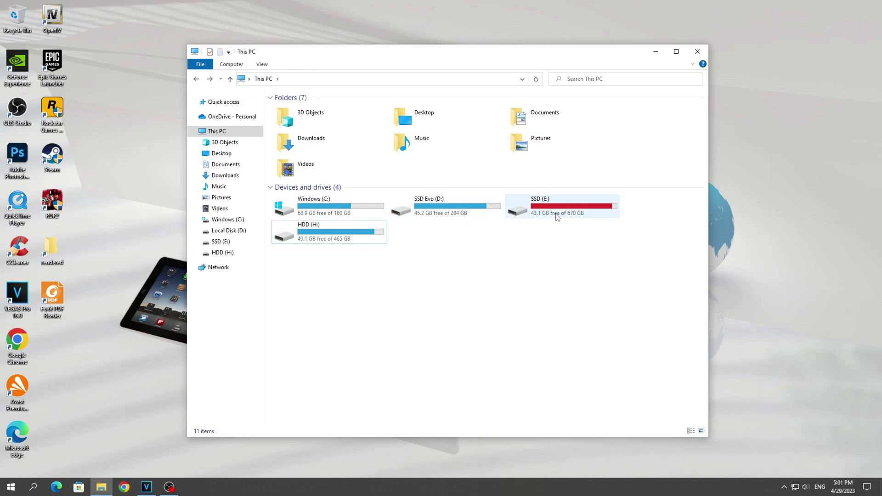
{"action": "left_click", "coordinate": [538, 211]}
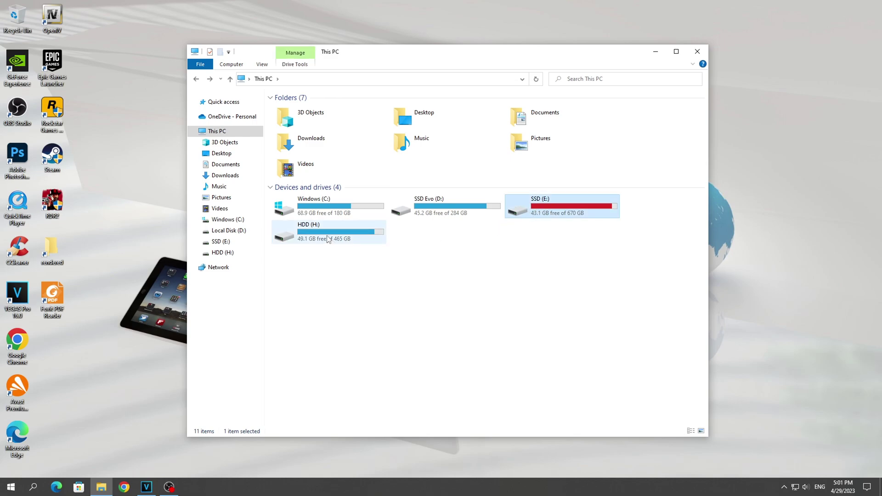
{"action": "left_click", "coordinate": [445, 207]}
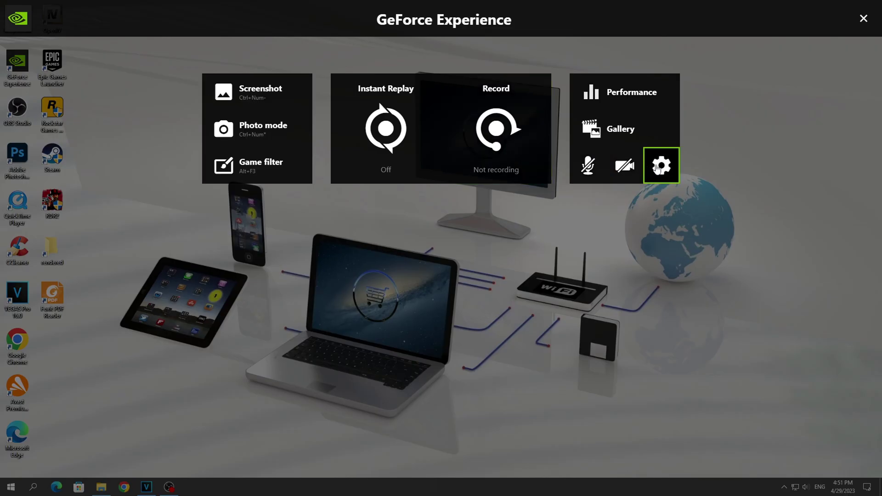
Step: Check the GeForce Experience Recordings settings, where videos save to D:\GAMES
{"action": "left_click", "coordinate": [662, 166]}
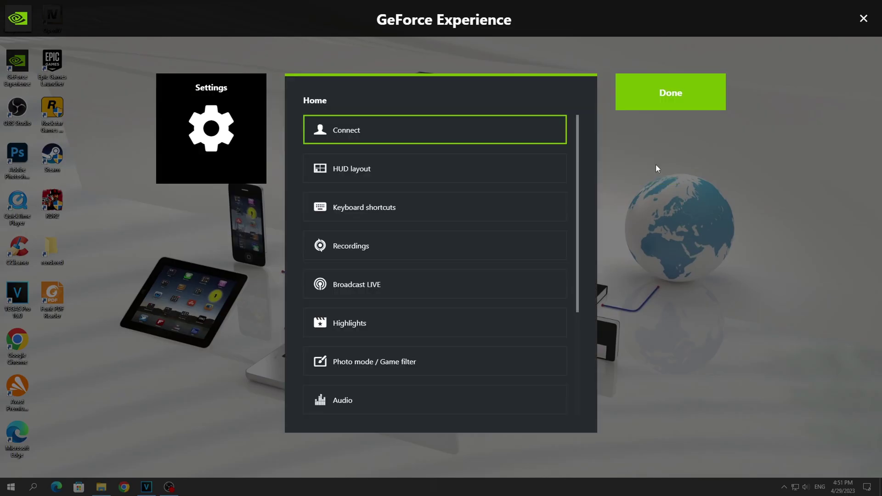
{"action": "left_click", "coordinate": [377, 247]}
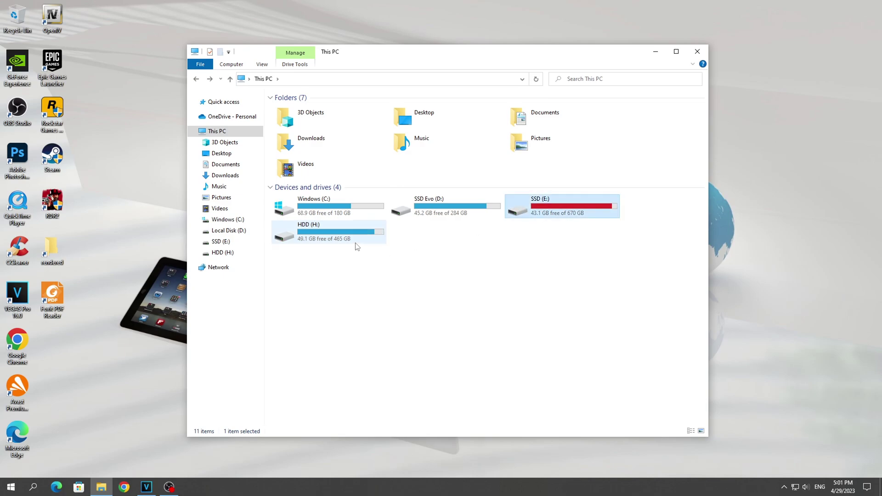
Step: Select the SSD Evo (D:) drive in This PC and reopen the GeForce Experience overlay
{"action": "left_click", "coordinate": [463, 271]}
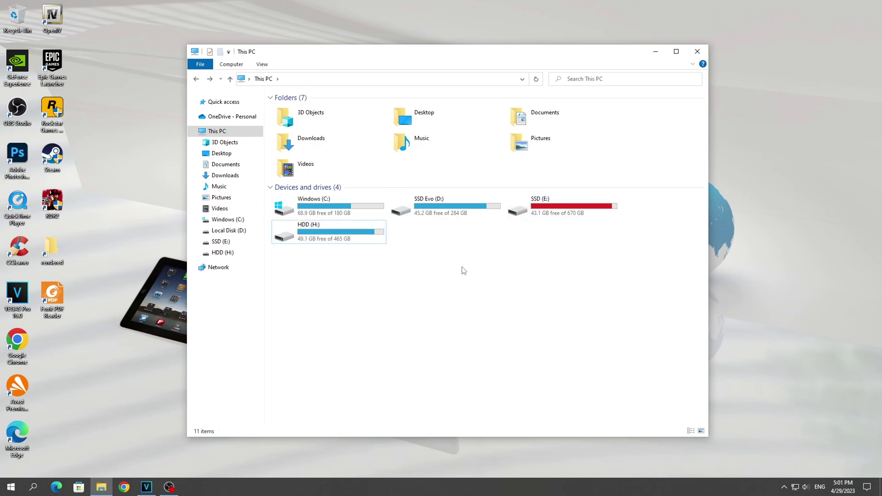
{"action": "left_click", "coordinate": [461, 220]}
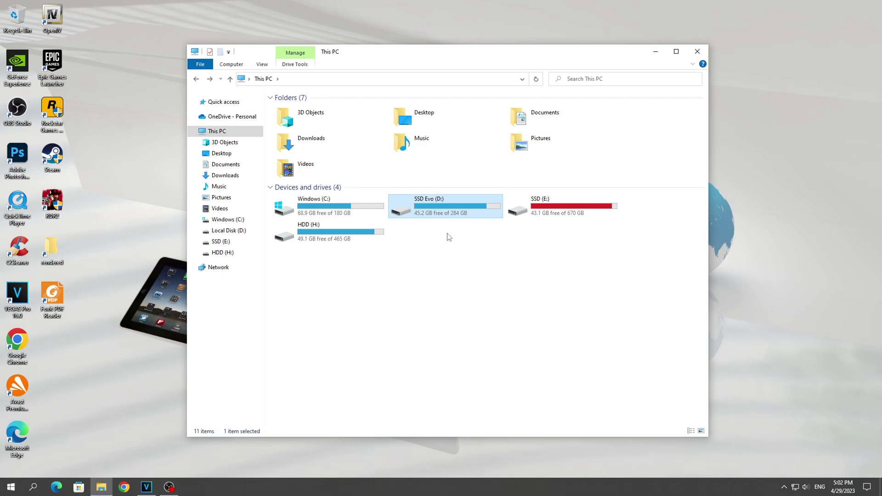
{"action": "key", "text": "alt+z"}
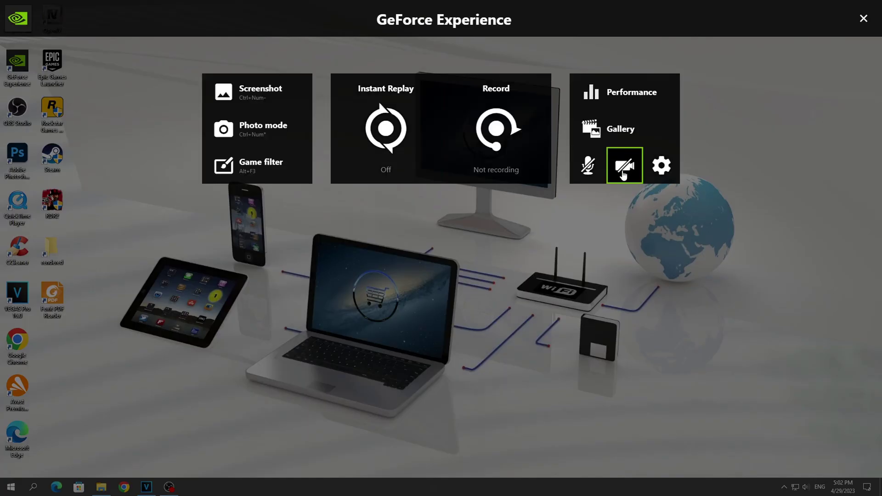
Step: In the video capture settings, set the capture resolution to 2160p 4K
{"action": "left_click", "coordinate": [507, 173]}
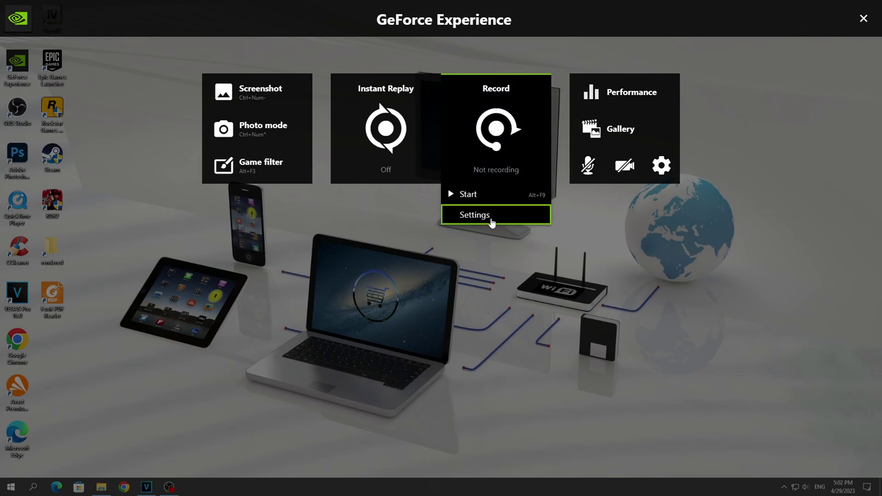
{"action": "left_click", "coordinate": [491, 218]}
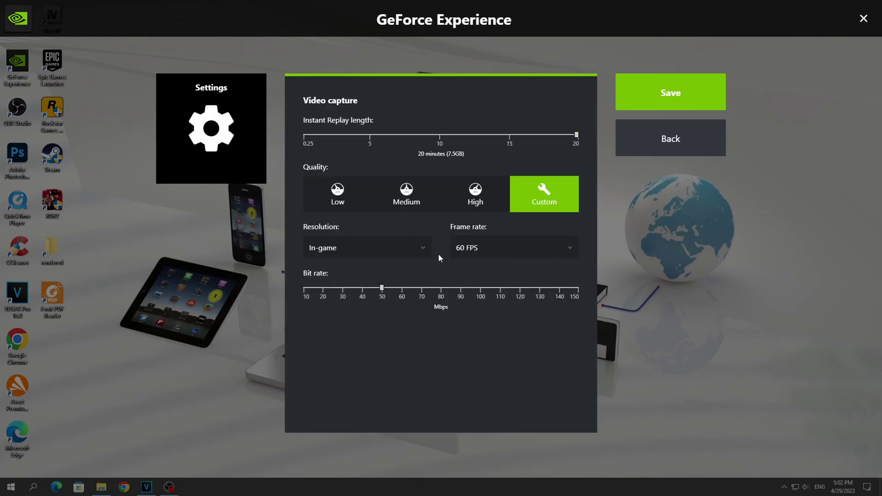
{"action": "left_click", "coordinate": [421, 253]}
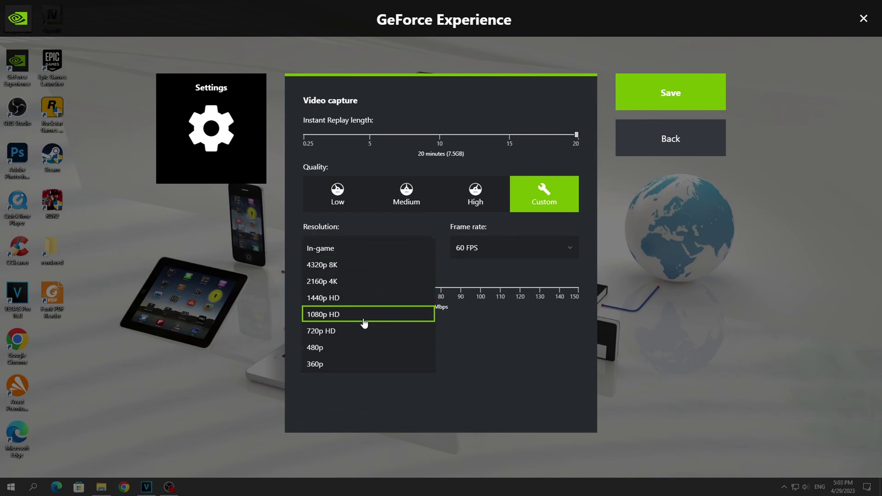
{"action": "left_click", "coordinate": [364, 281]}
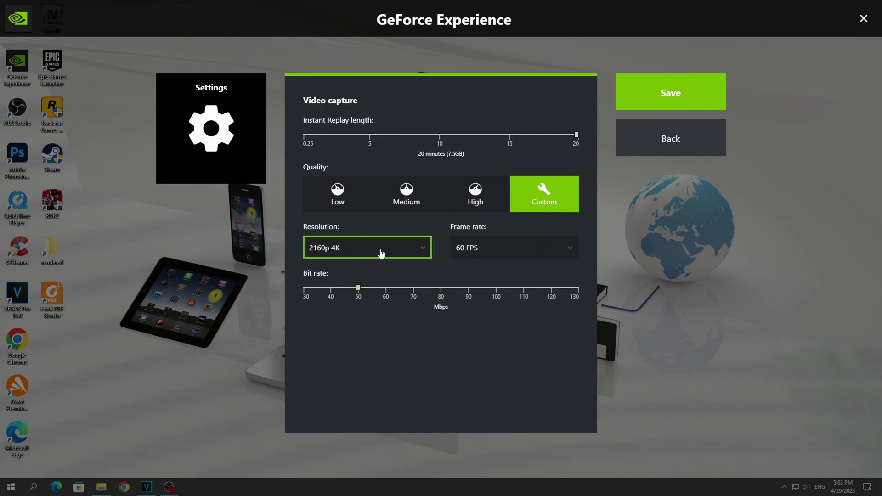
Step: Try 1080p HD capture resolution, then set it back to In-game
{"action": "left_click", "coordinate": [381, 254]}
{"action": "left_click", "coordinate": [368, 282]}
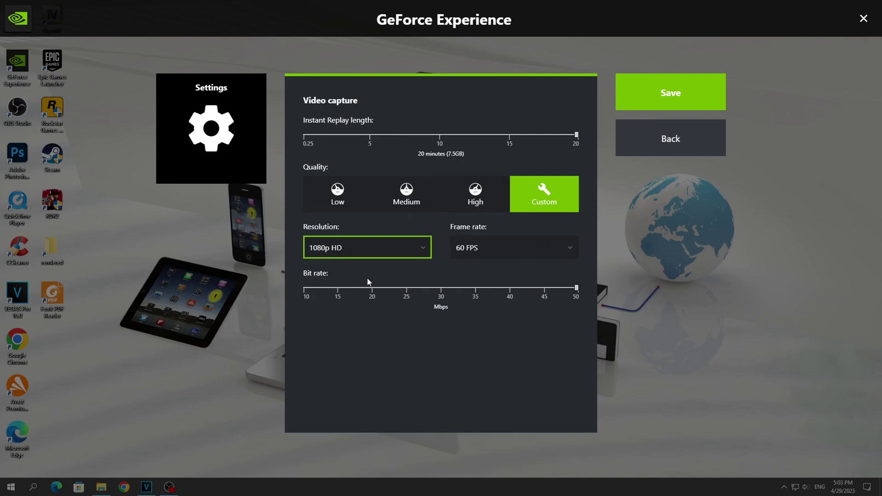
{"action": "left_click", "coordinate": [377, 257]}
{"action": "left_click", "coordinate": [374, 261]}
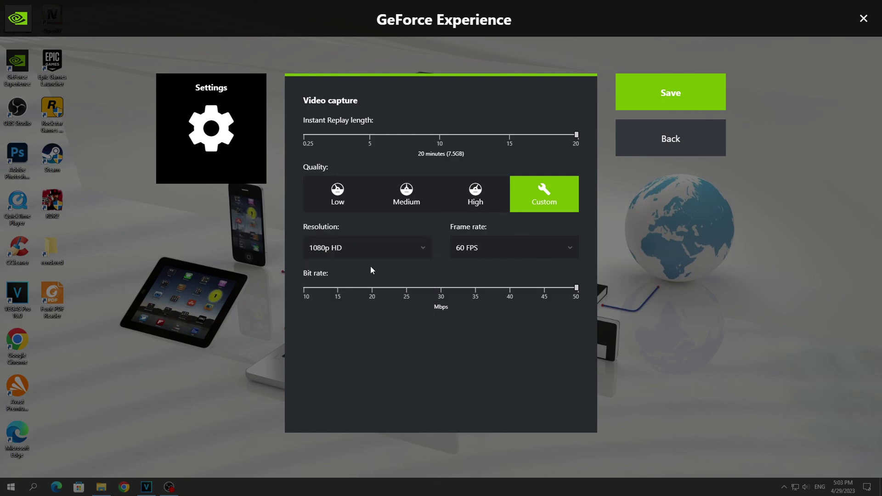
{"action": "left_click", "coordinate": [379, 249]}
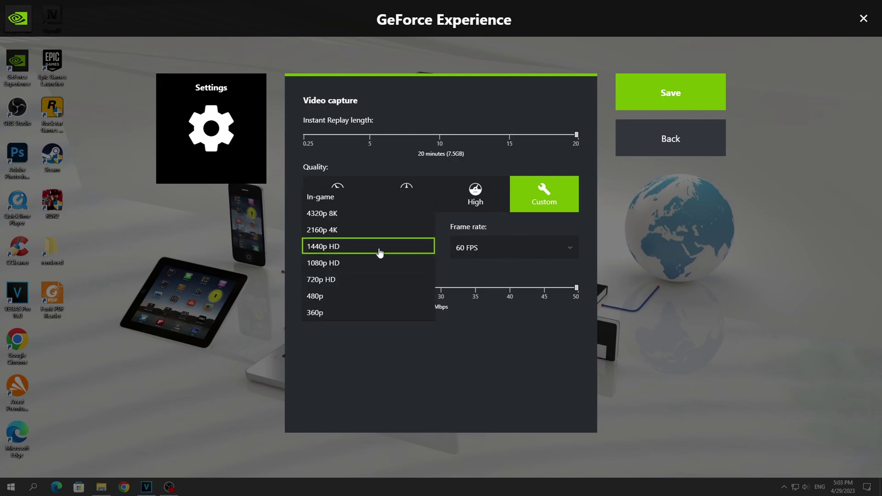
{"action": "left_click", "coordinate": [376, 198]}
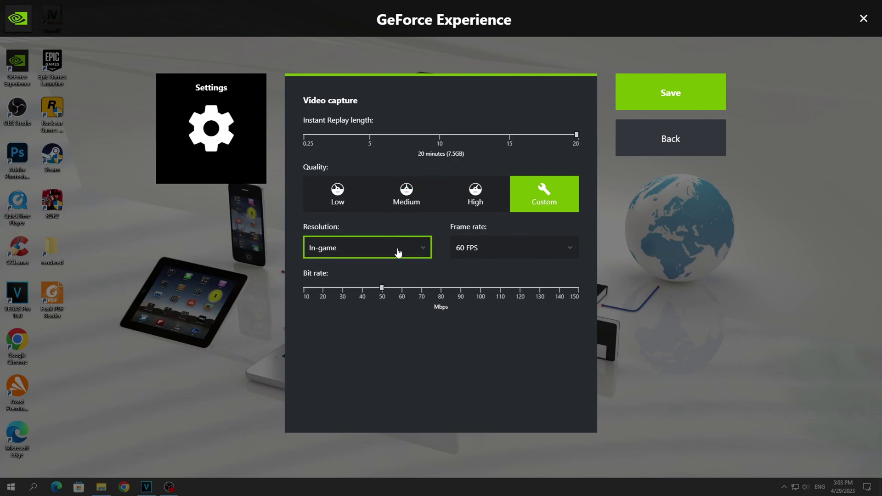